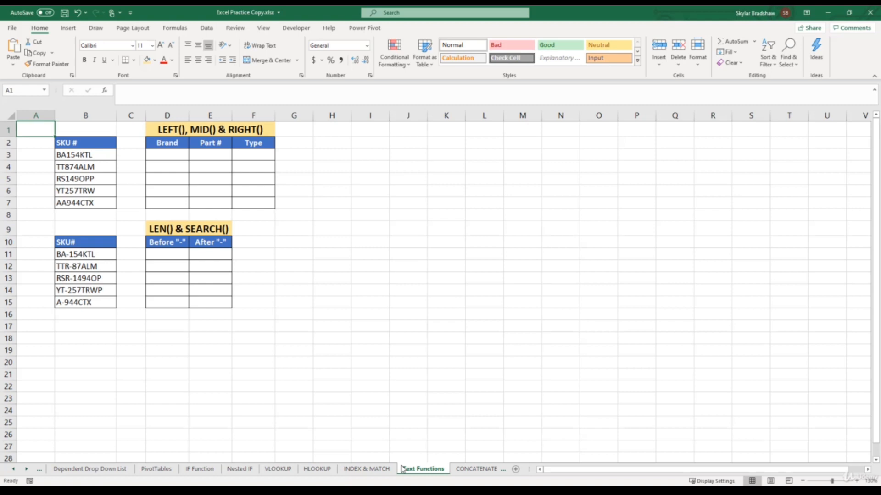
{"action": "left_click_drag", "start_coordinate": [95, 123], "coordinate": [245, 202]}
{"action": "left_click", "coordinate": [247, 203]}
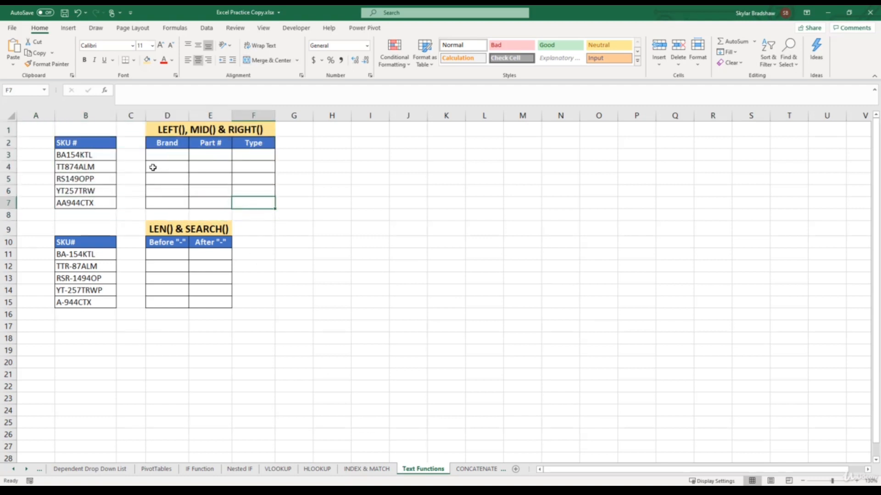
{"action": "left_click", "coordinate": [103, 142]}
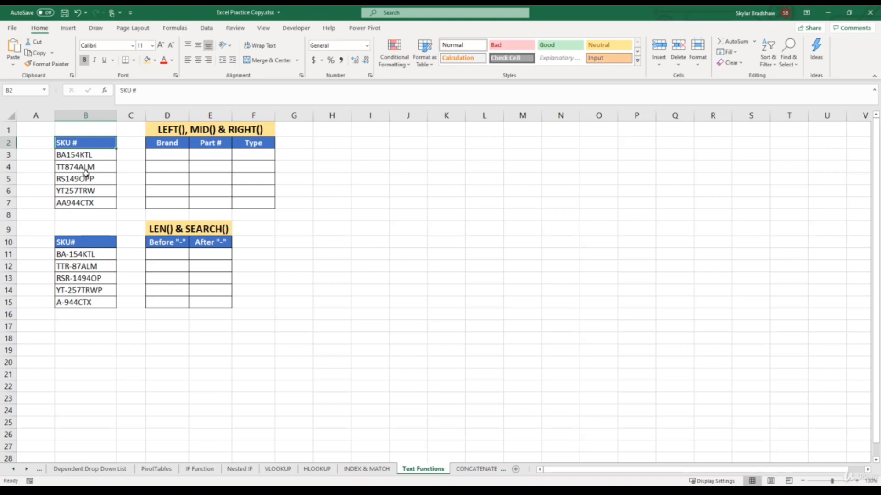
Step: Extract the first 2 characters of B3 with =LEFT(B3,2) in Brand cell D3 and fill the formula down to D7
{"action": "left_click", "coordinate": [164, 154]}
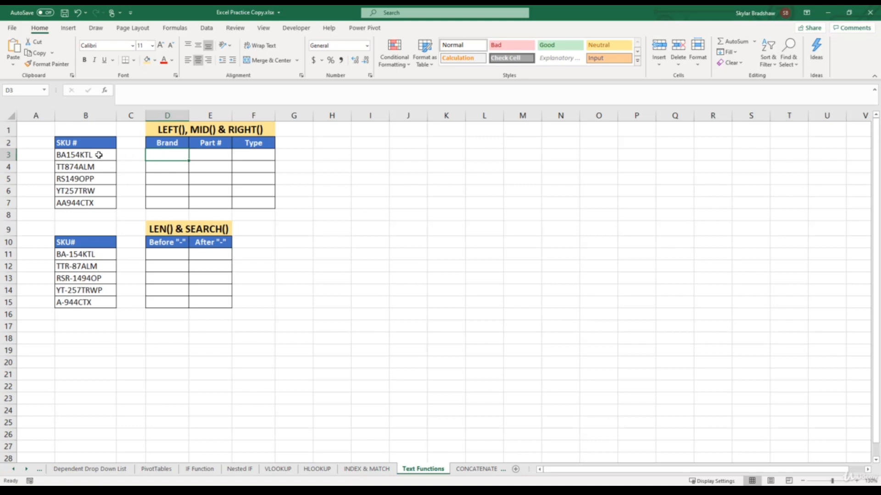
{"action": "type", "text": "=left"}
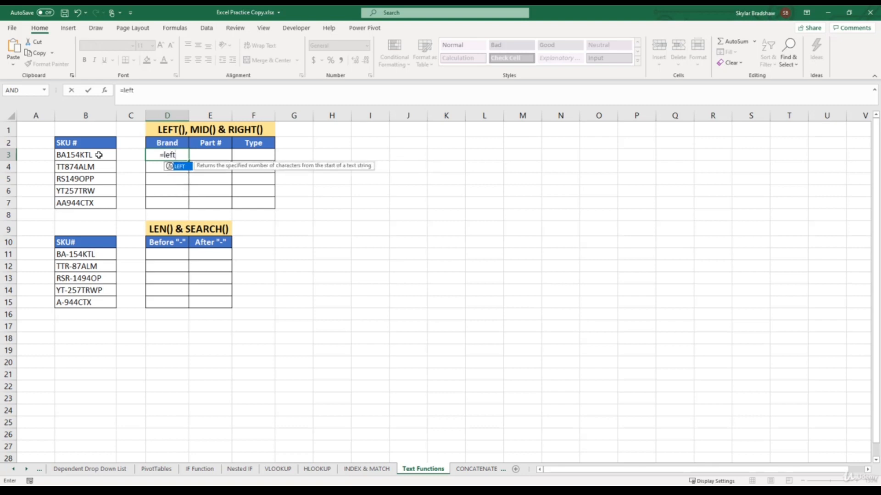
{"action": "key", "text": "Tab"}
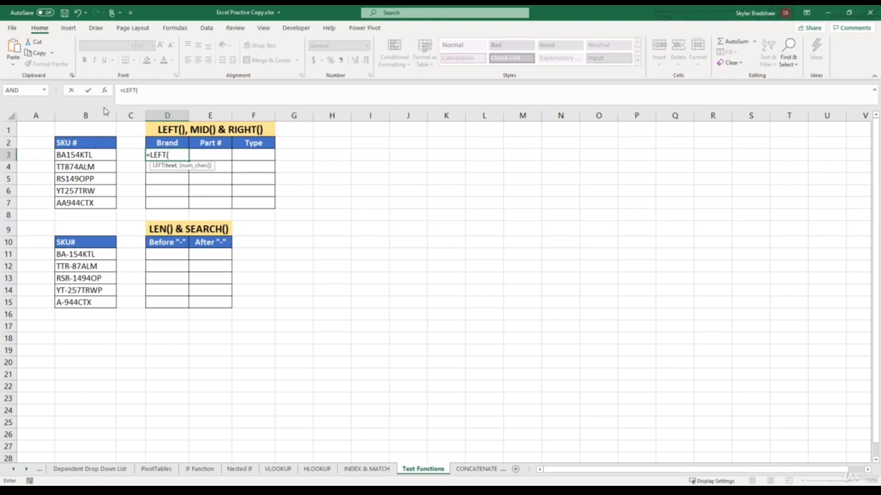
{"action": "left_click", "coordinate": [105, 93]}
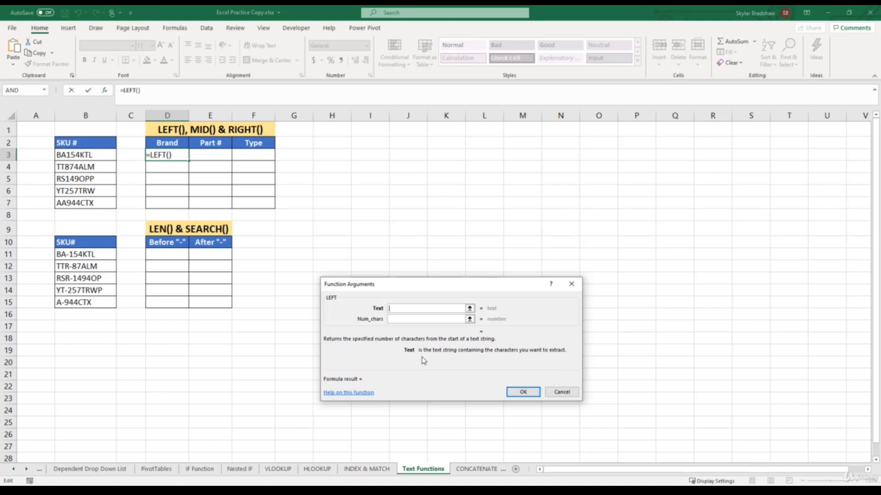
{"action": "left_click", "coordinate": [103, 155]}
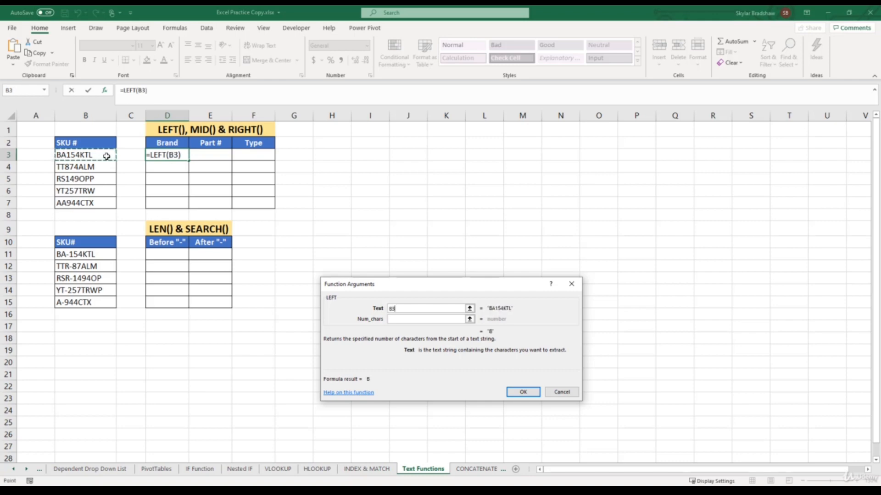
{"action": "left_click", "coordinate": [397, 320]}
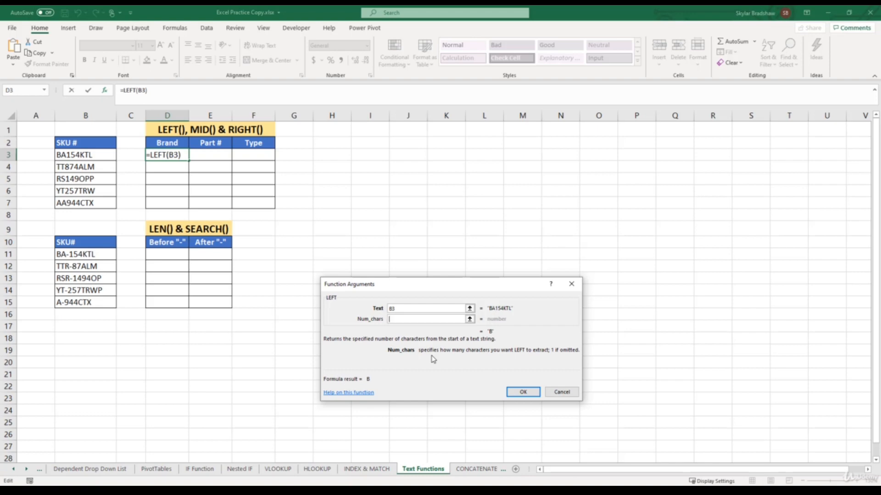
{"action": "type", "text": "2"}
{"action": "left_click", "coordinate": [525, 392]}
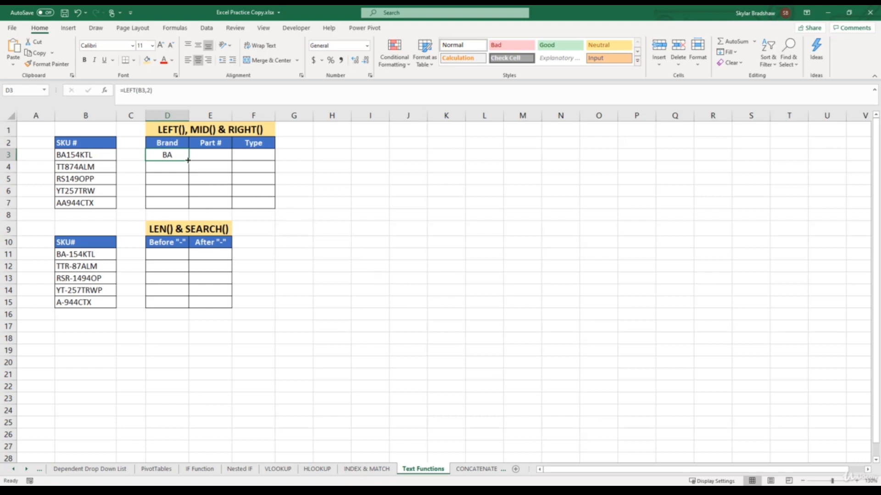
{"action": "left_click_drag", "start_coordinate": [188, 160], "coordinate": [187, 208]}
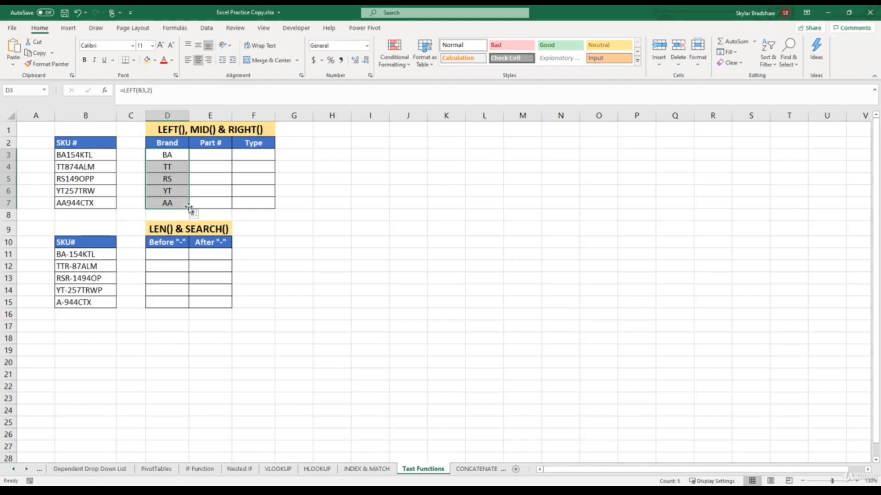
Step: Extract the last 3 characters of B3 with =RIGHT(B3,3) in Type cell F3 and fill the formula down to F7
{"action": "left_click", "coordinate": [251, 154]}
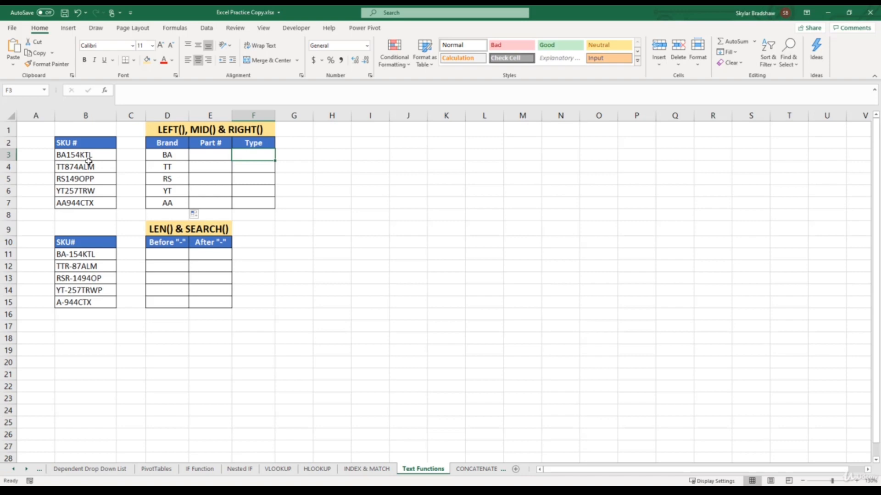
{"action": "type", "text": "=right"}
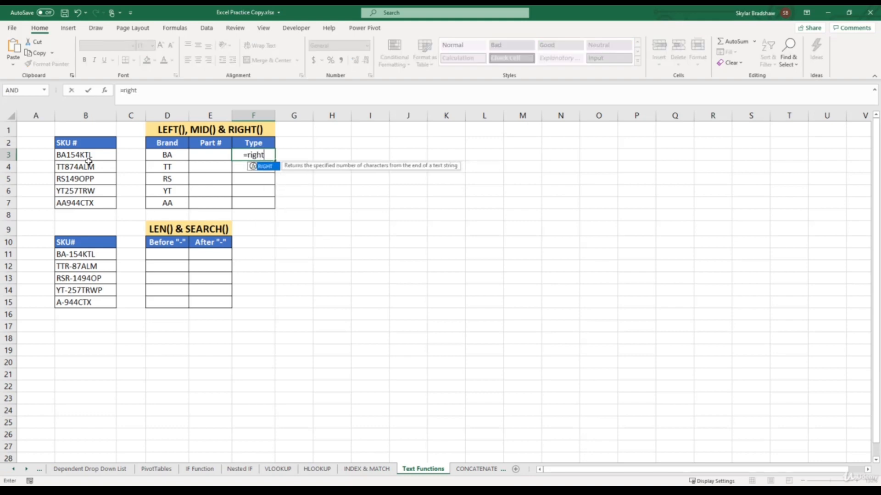
{"action": "key", "text": "Tab"}
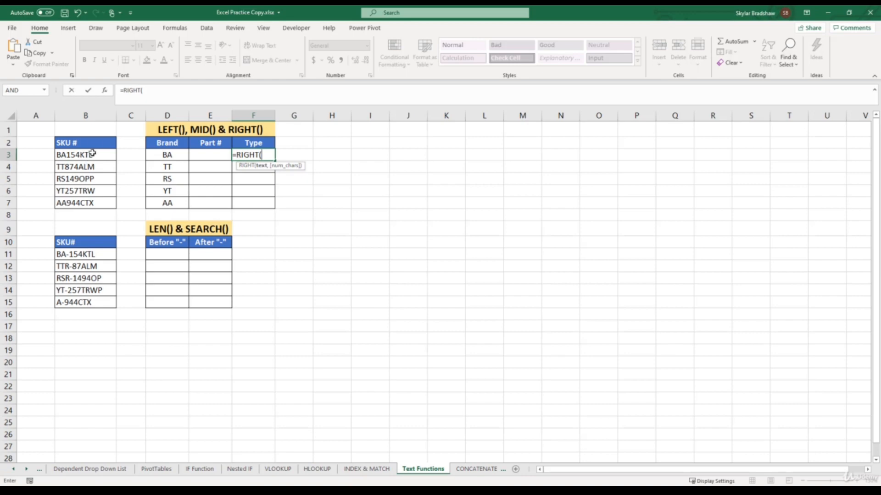
{"action": "left_click", "coordinate": [105, 92]}
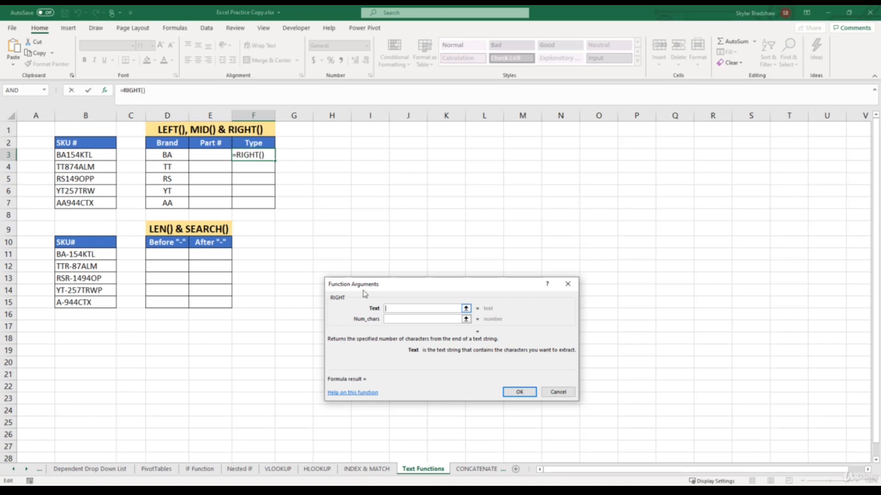
{"action": "left_click", "coordinate": [103, 157]}
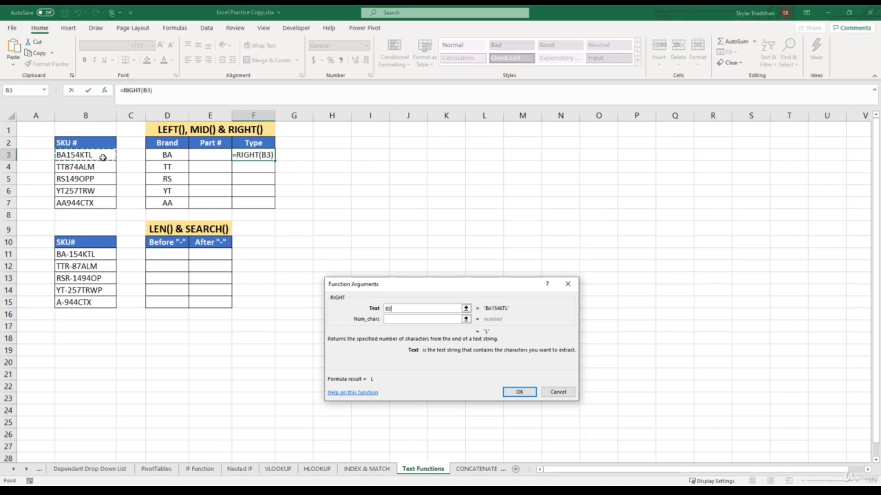
{"action": "key", "text": "Tab"}
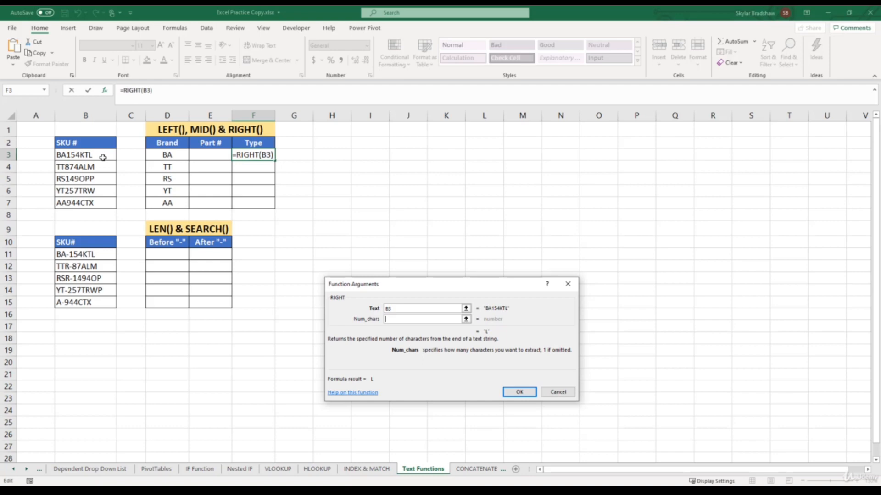
{"action": "type", "text": "3"}
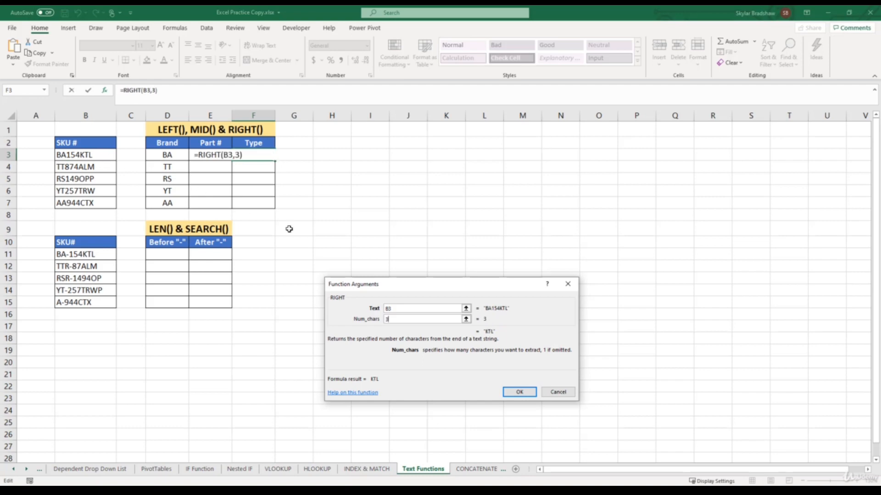
{"action": "left_click", "coordinate": [517, 393]}
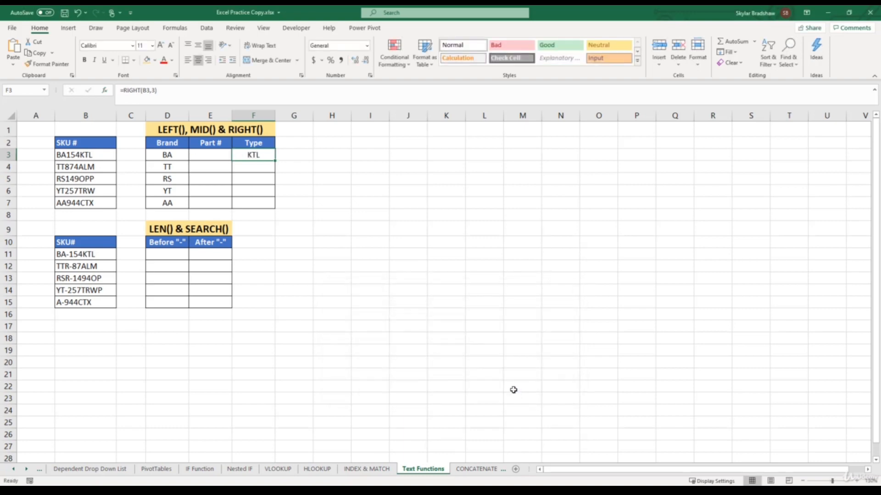
{"action": "left_click_drag", "start_coordinate": [276, 161], "coordinate": [275, 206]}
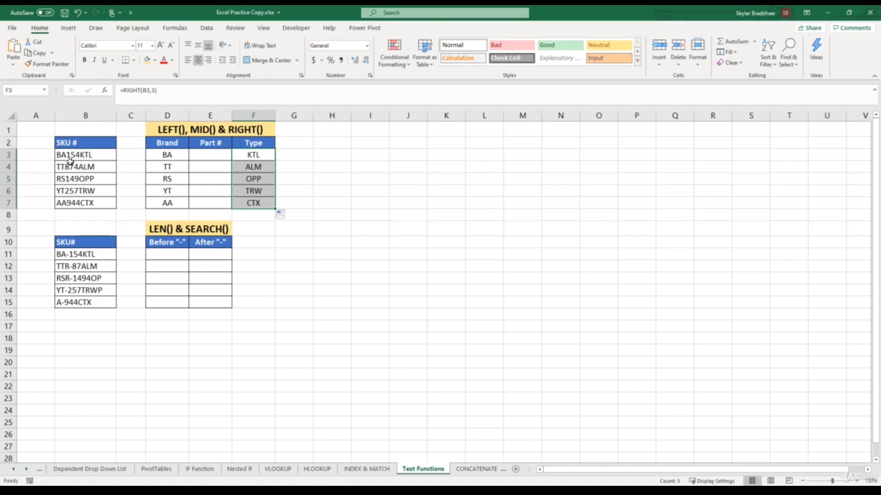
Step: Extract 3 characters of B3 starting at position 3 with =MID(B3,3,3) in Part # cell E3 and fill the formula down to E7
{"action": "left_click", "coordinate": [195, 153]}
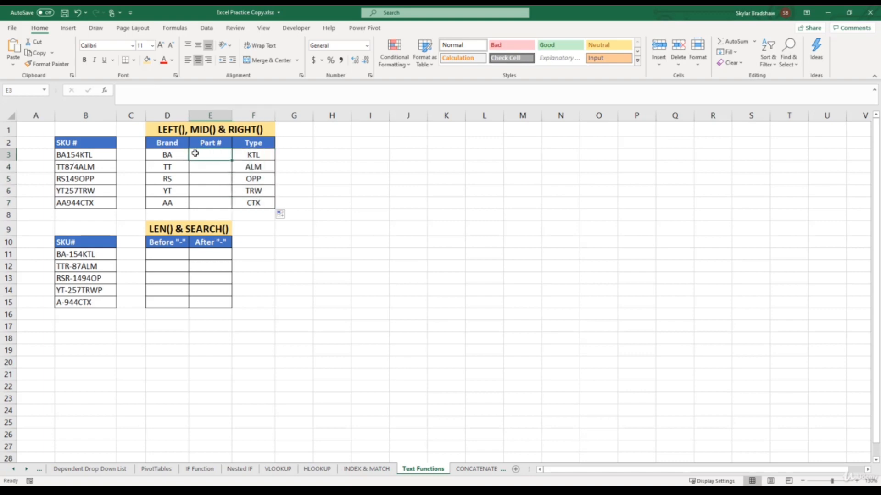
{"action": "type", "text": "=mid"}
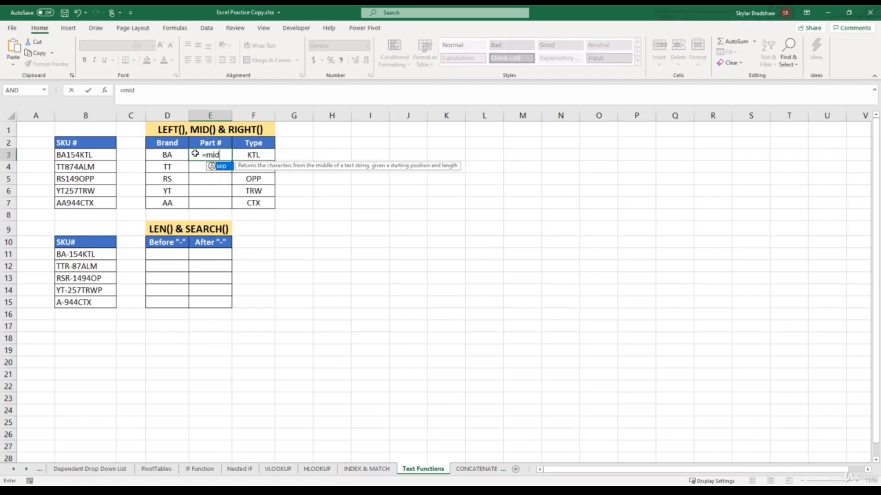
{"action": "key", "text": "Tab"}
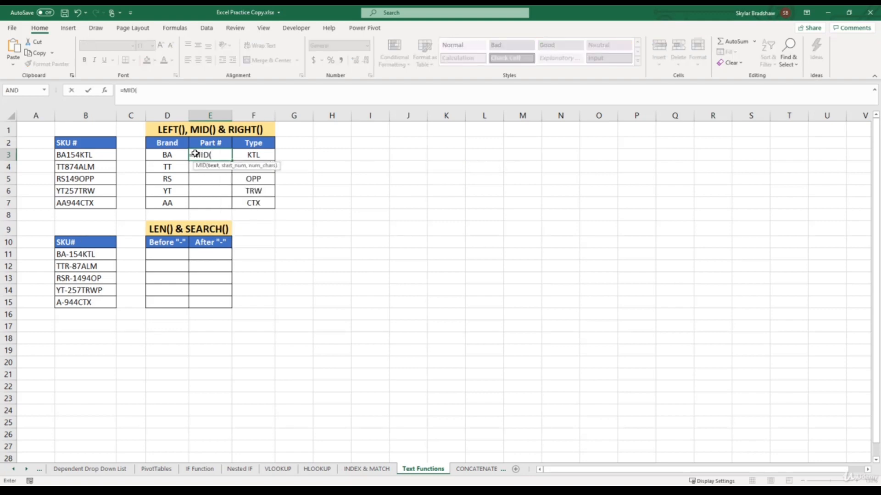
{"action": "left_click", "coordinate": [105, 92]}
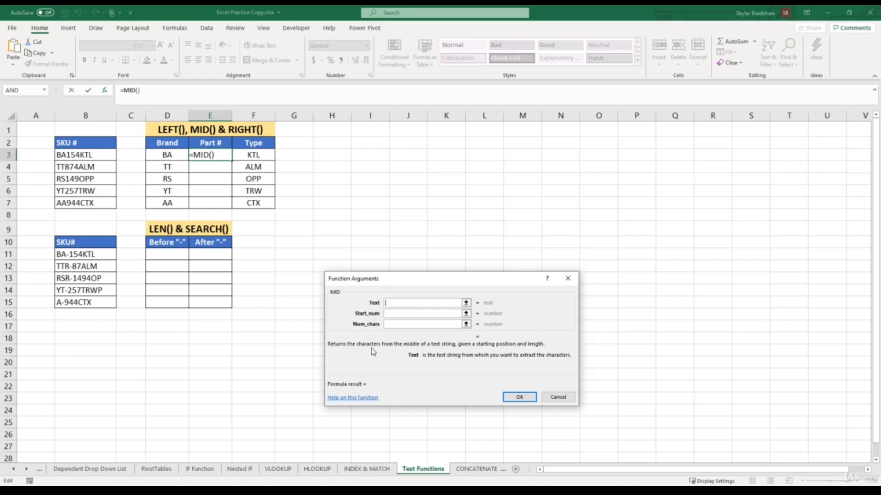
{"action": "left_click", "coordinate": [86, 155]}
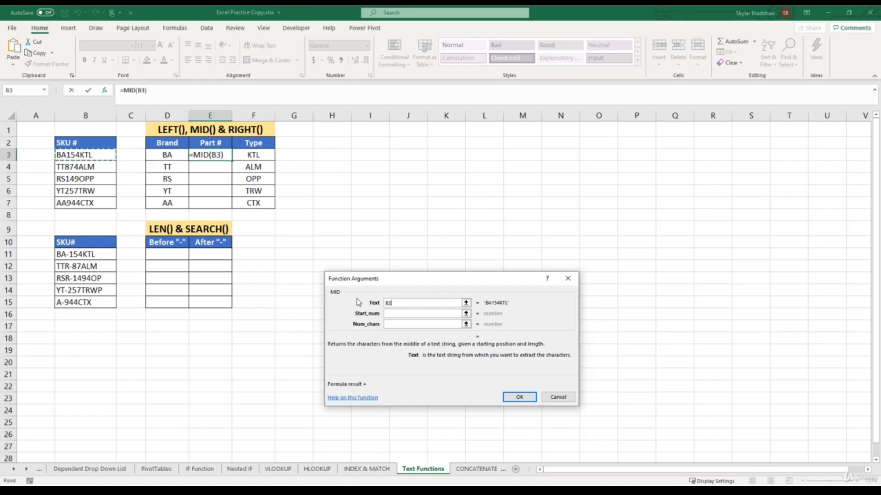
{"action": "left_click", "coordinate": [403, 315]}
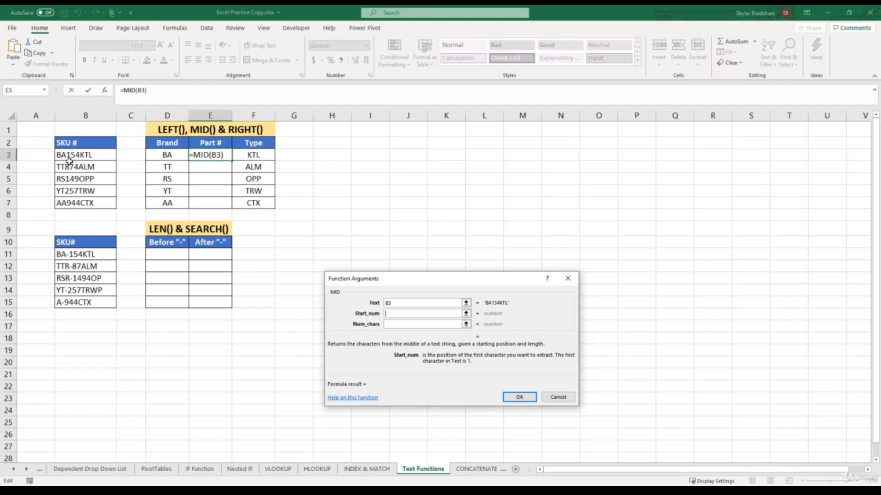
{"action": "type", "text": "3"}
{"action": "left_click", "coordinate": [390, 325]}
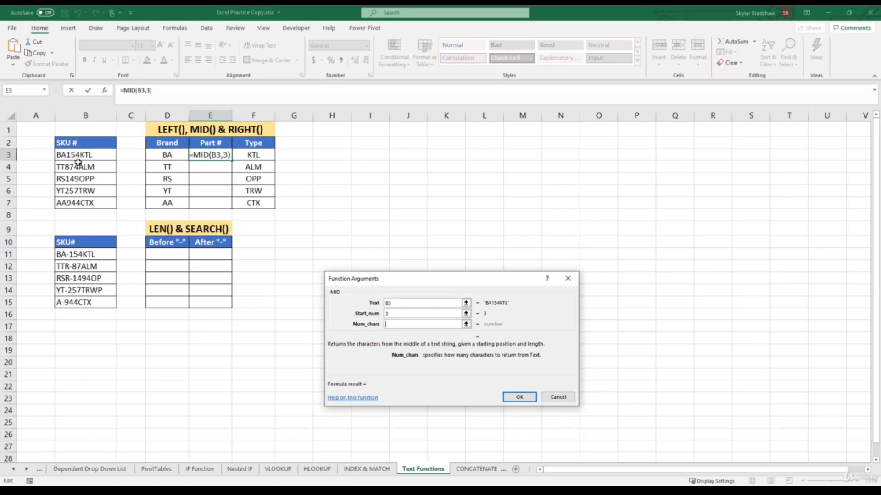
{"action": "type", "text": "3"}
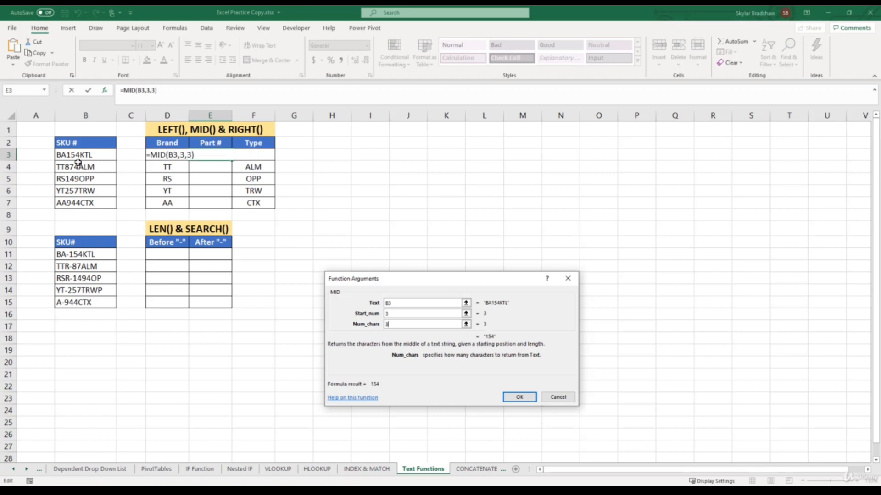
{"action": "left_click", "coordinate": [511, 397]}
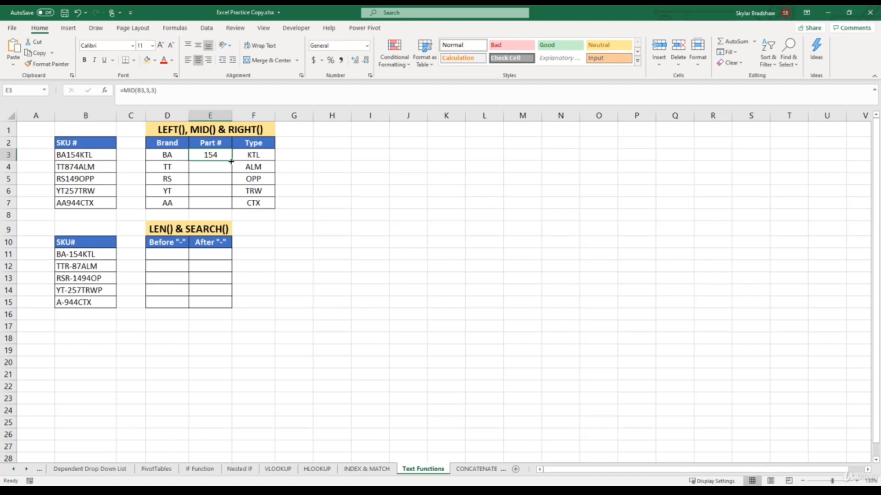
{"action": "left_click_drag", "start_coordinate": [231, 161], "coordinate": [224, 209]}
{"action": "left_click", "coordinate": [220, 215]}
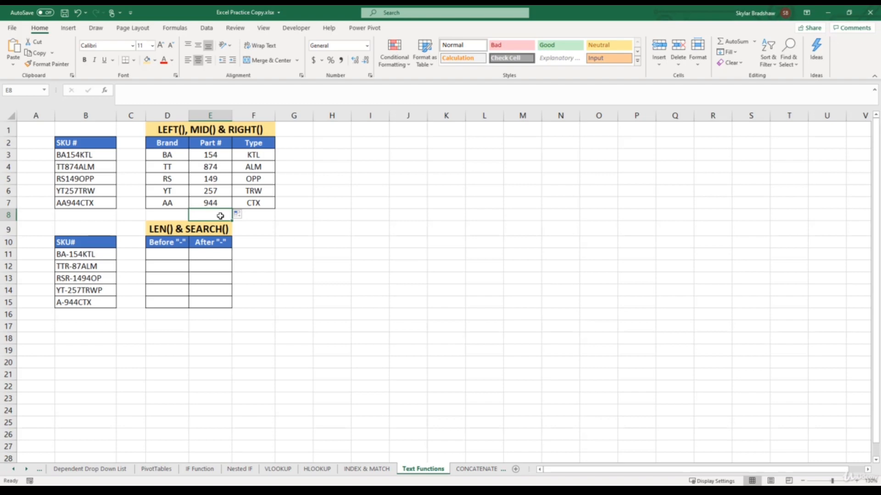
{"action": "left_click_drag", "start_coordinate": [94, 155], "coordinate": [106, 200]}
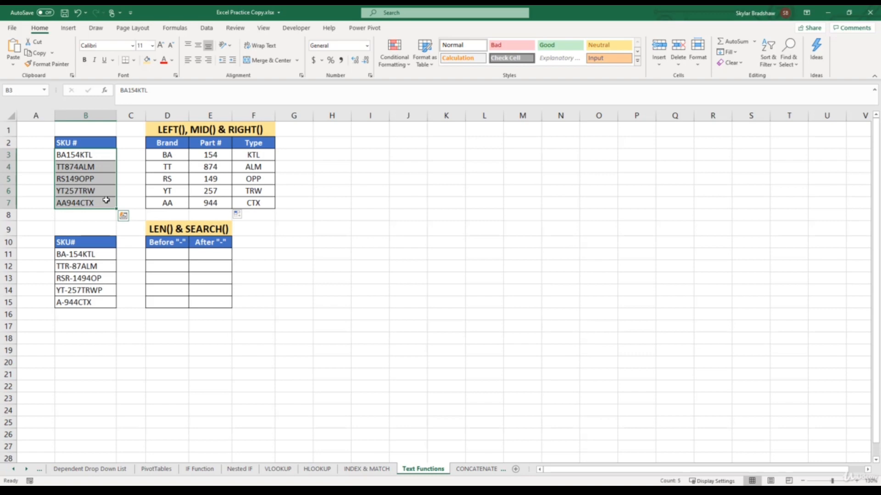